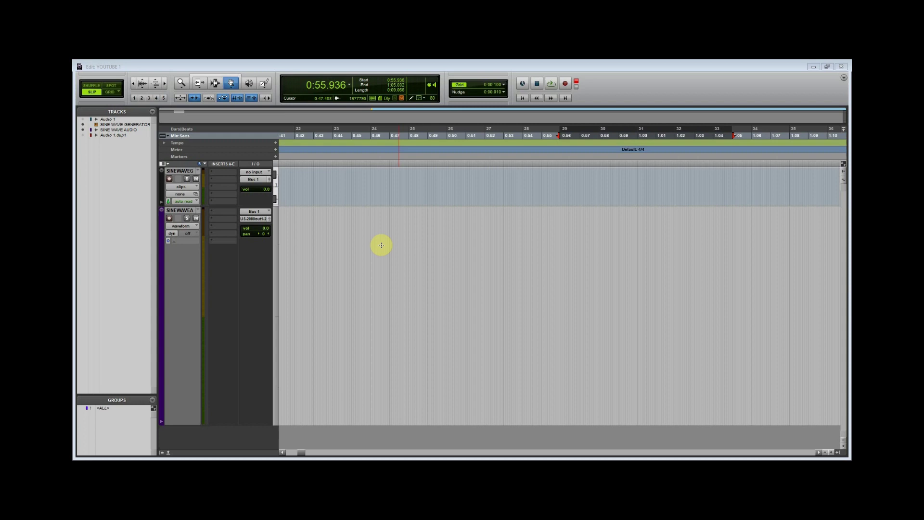
Step: Insert a mono Signal Generator plug-in on the generator track
left_click(212, 172)
mouse_move(215, 185)
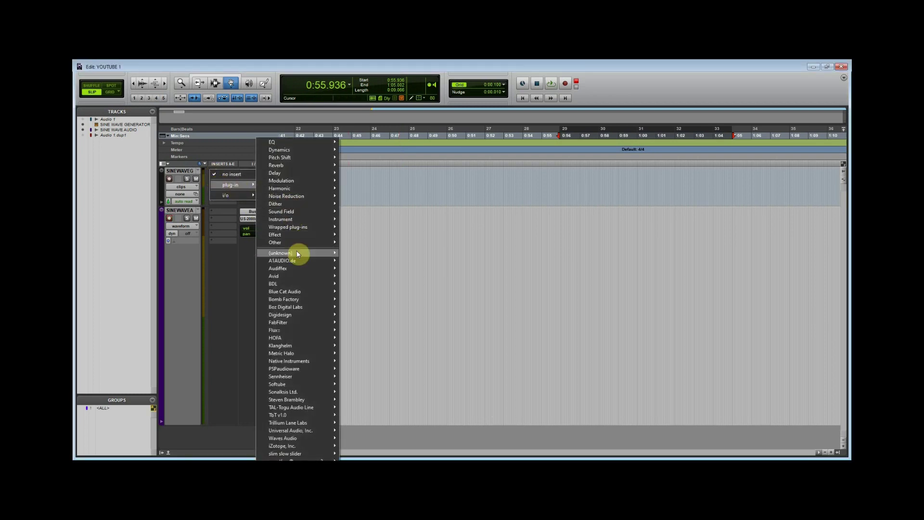
mouse_move(302, 246)
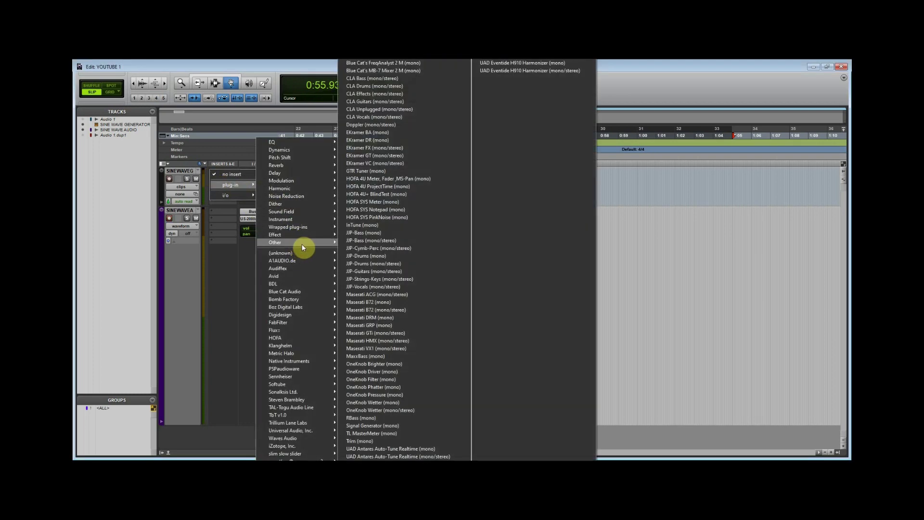
left_click(379, 425)
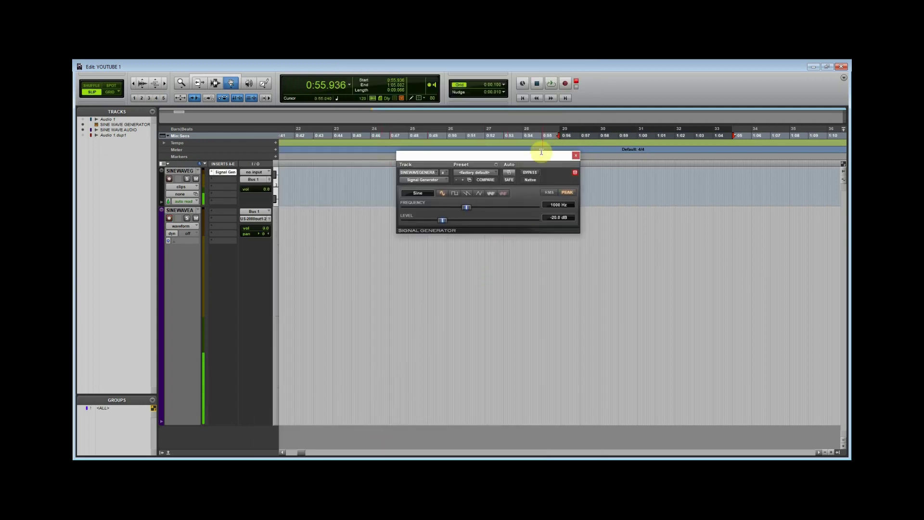
Step: Record the 1000 Hz sine tone as the new clip SINE WAVE AUDIO_04
left_click_drag(539, 155, 456, 150)
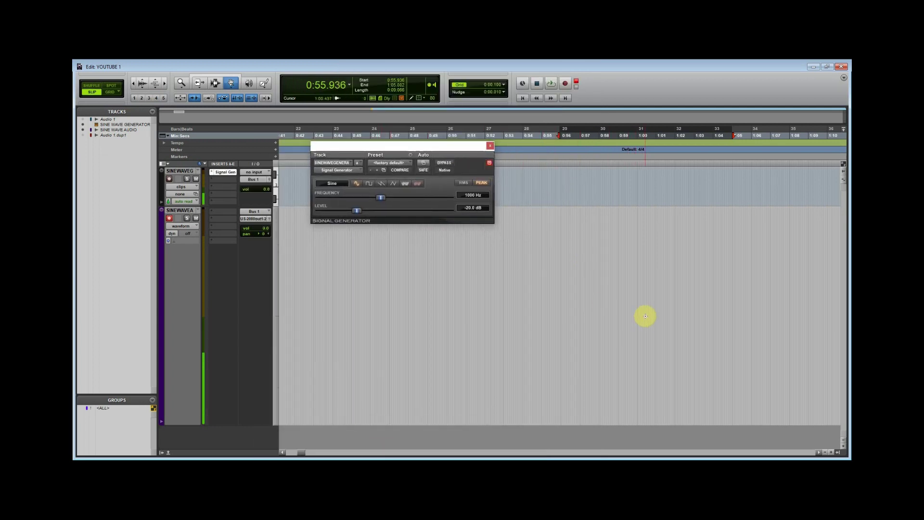
key("ctrl+space")
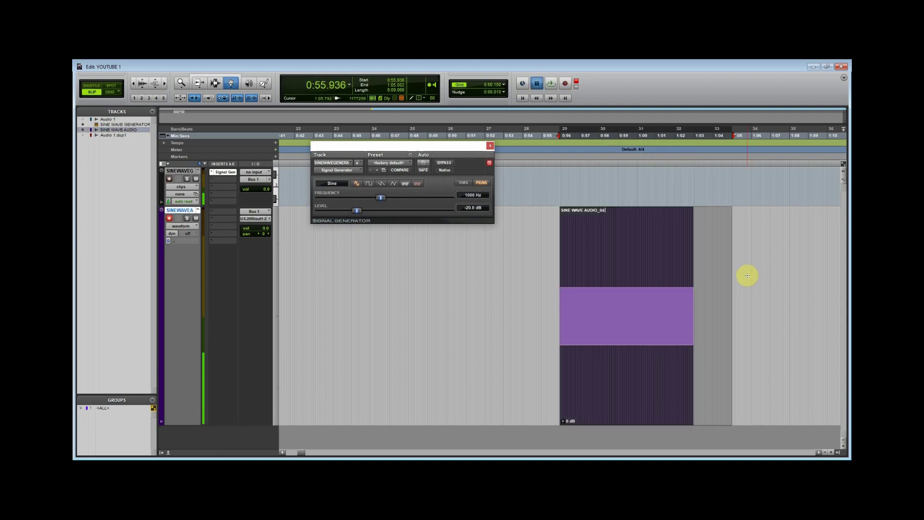
key("space")
Step: Close the Signal Generator window and zoom into SINE WAVE AUDIO_04 until sine cycles show
left_click(490, 146)
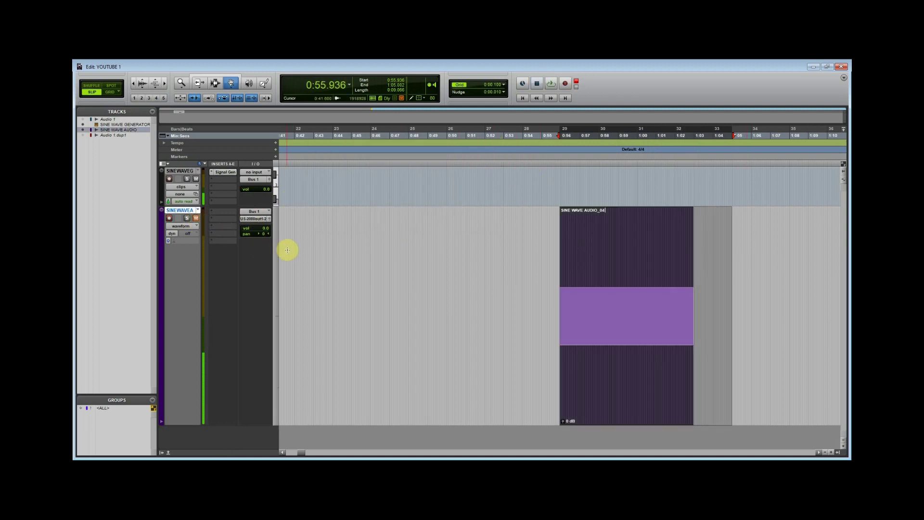
scroll(289, 249, "up", 7)
scroll(337, 261, "up", 6)
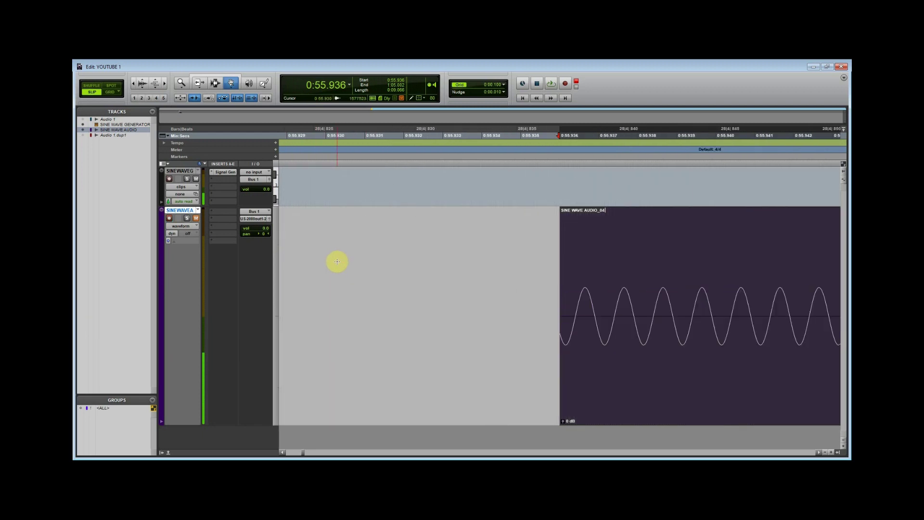
scroll(337, 261, "right", 5)
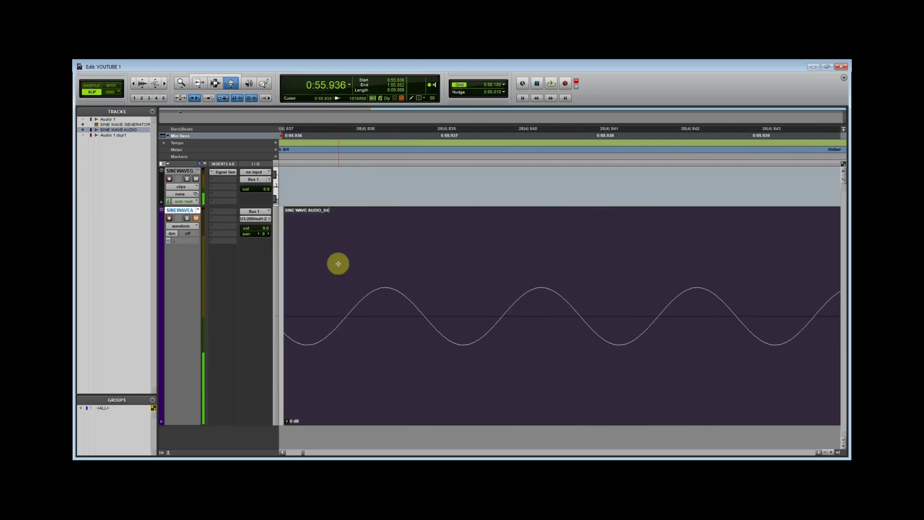
left_click(414, 199)
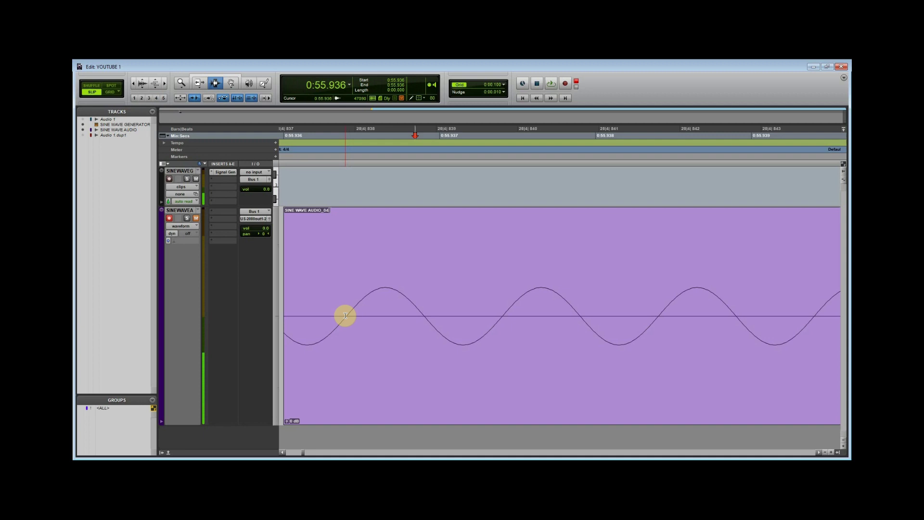
Step: Select a stretch of the waveform, clear it, and toggle between Pencil and Selector tools
left_click_drag(345, 315, 501, 315)
left_click(434, 312)
key("F10")
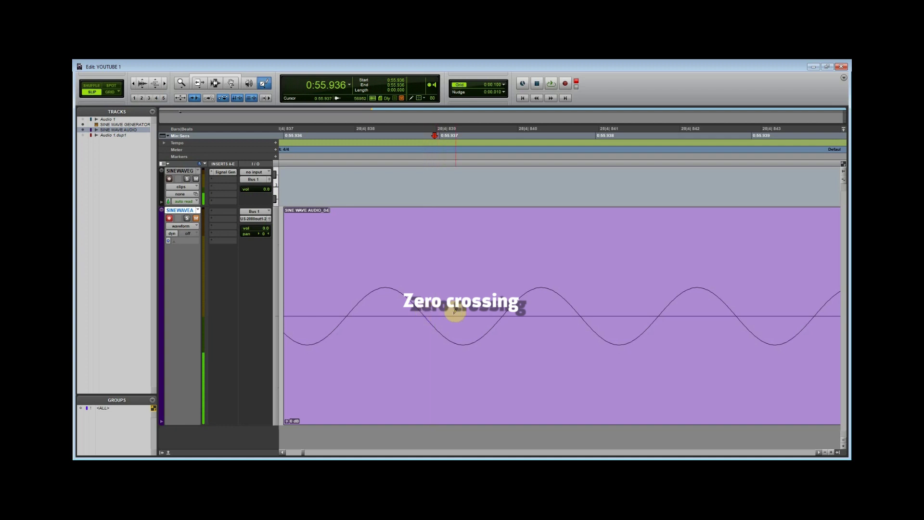
key("F7")
Step: Select the crest half-cycle, move the selection onto the following trough, then switch to Pencil
left_click_drag(424, 316, 346, 342)
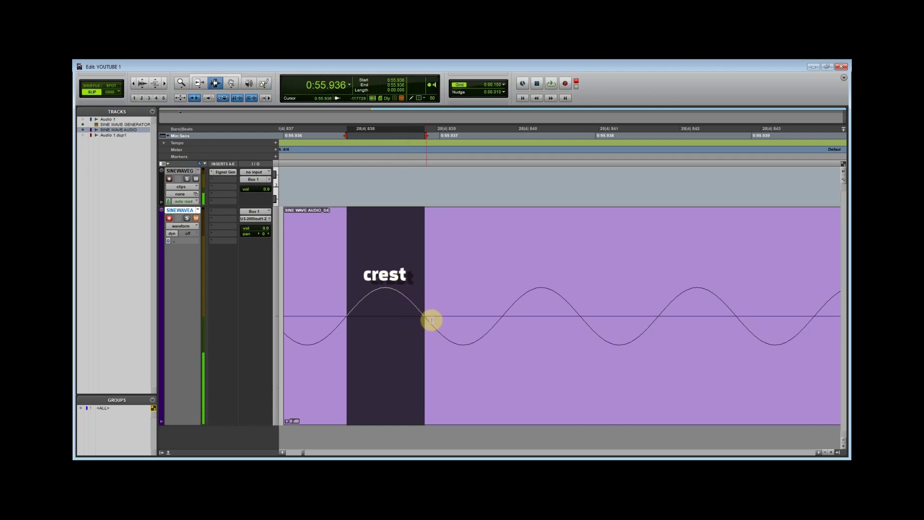
left_click_drag(425, 319, 502, 320)
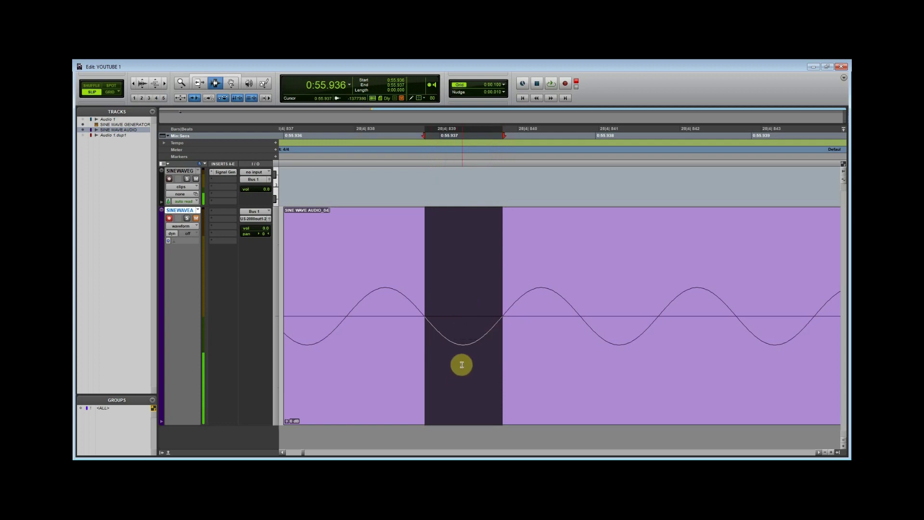
key("F10")
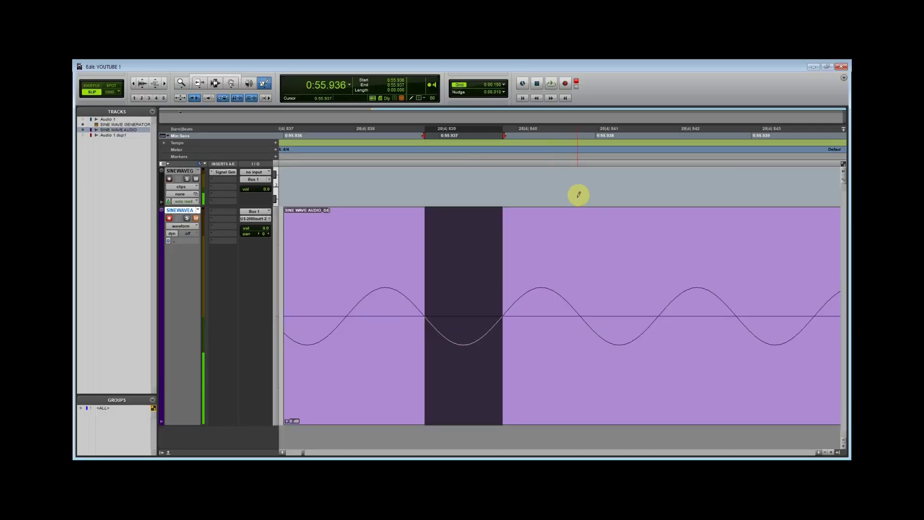
Step: Zoom in closer on the 1000 Hz clip and drag a time selection along the wave
key("F7")
left_click(482, 232)
key("ctrl+]")
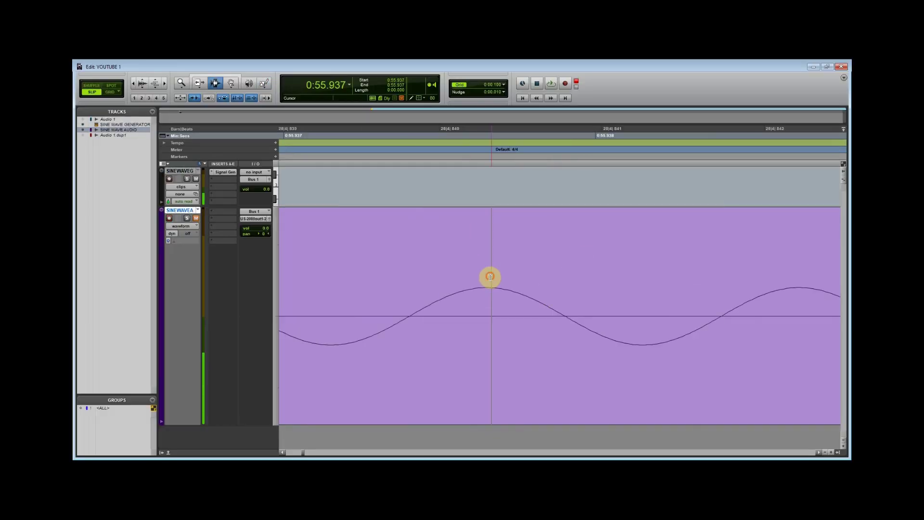
left_click_drag(490, 274, 802, 260)
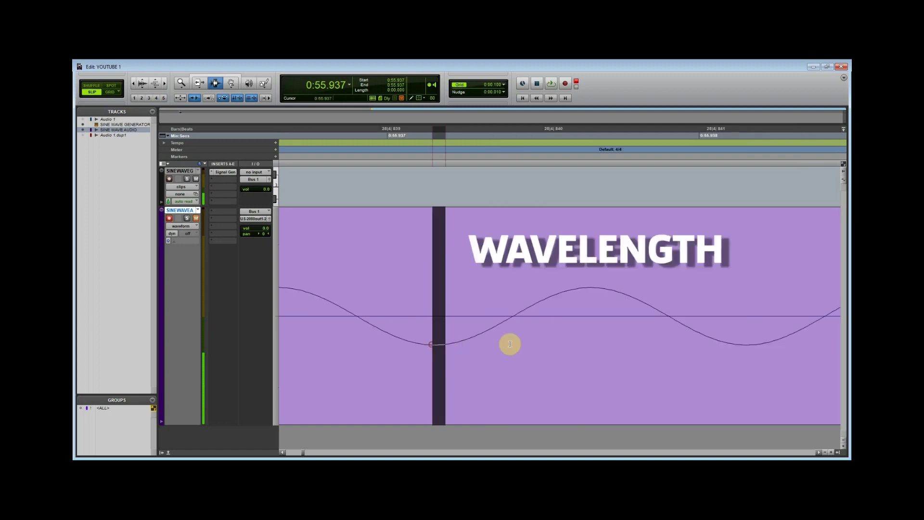
left_click_drag(509, 344, 760, 339)
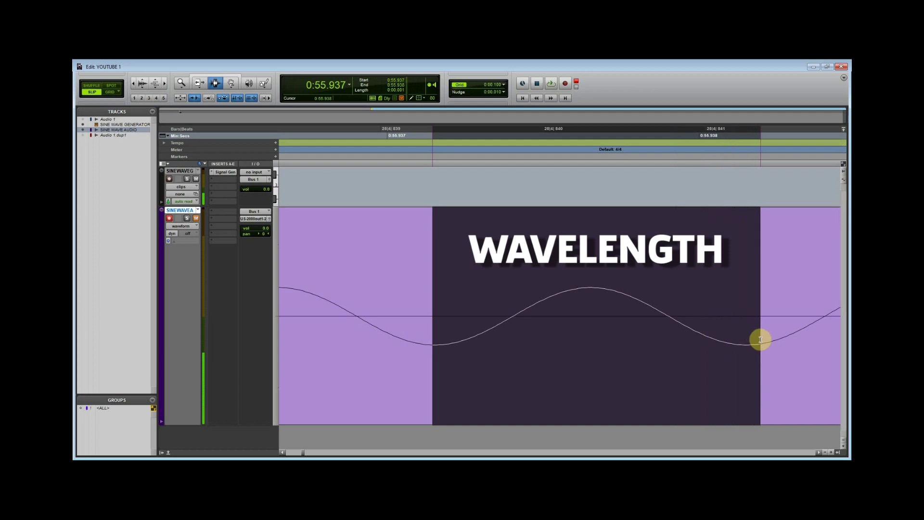
Step: Select exactly one 1000 Hz wavelength, trough to trough, in SINE WAVE AUDIO_04
left_click_drag(357, 316, 672, 313)
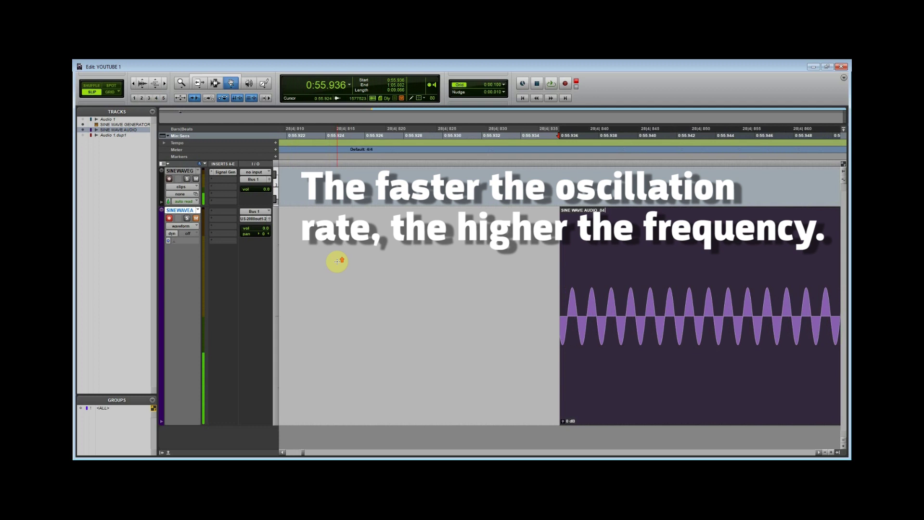
Step: Zoom in closer around the edit point with Ctrl+]
key("ctrl+]")
key("ctrl+]")
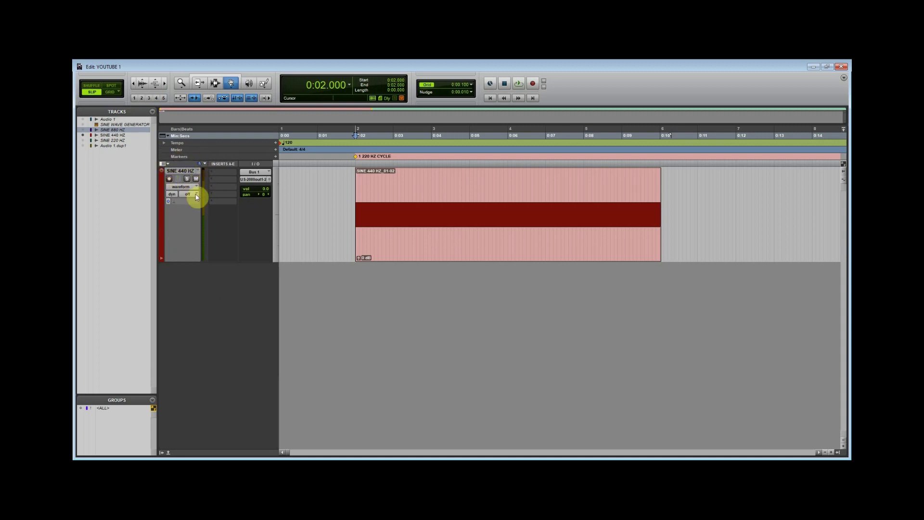
key("space")
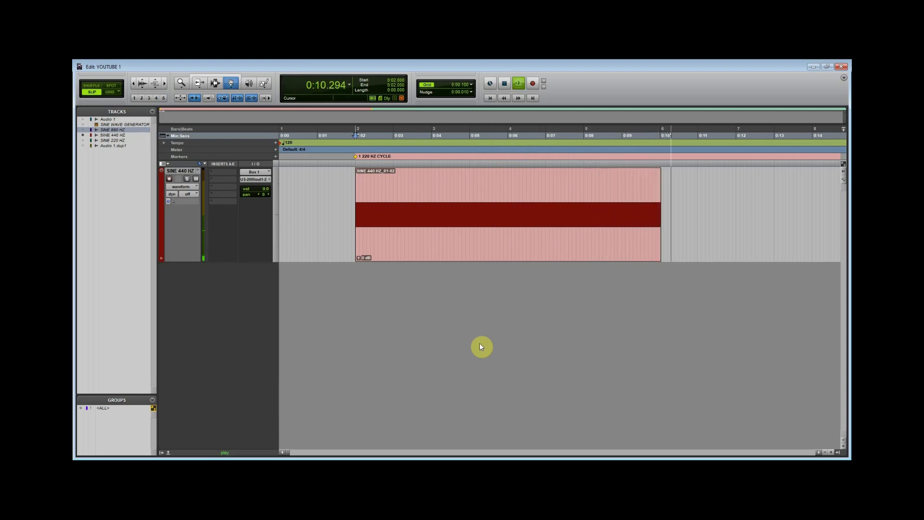
key("space")
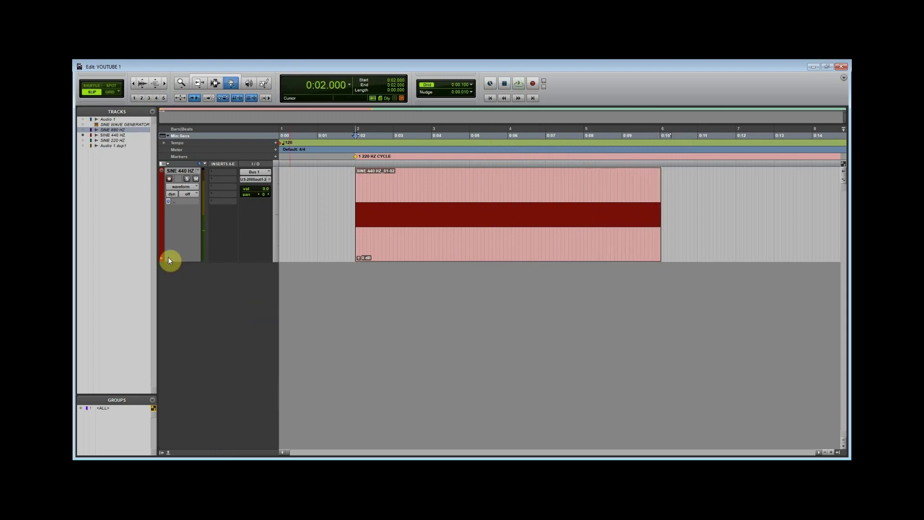
right_click(112, 131)
Step: Show SINE 880 HZ, play both clips, then snap the 880/440 Hz selection to 0:02.000
left_click(129, 142)
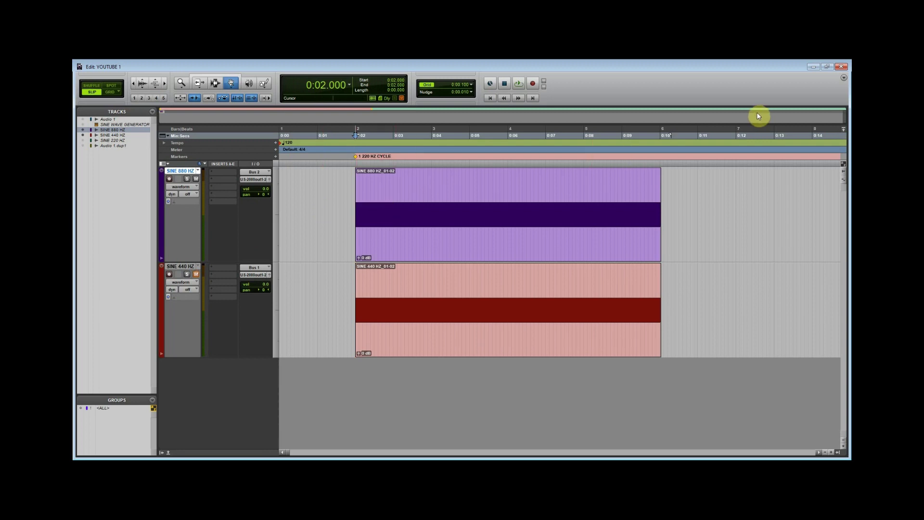
key("space")
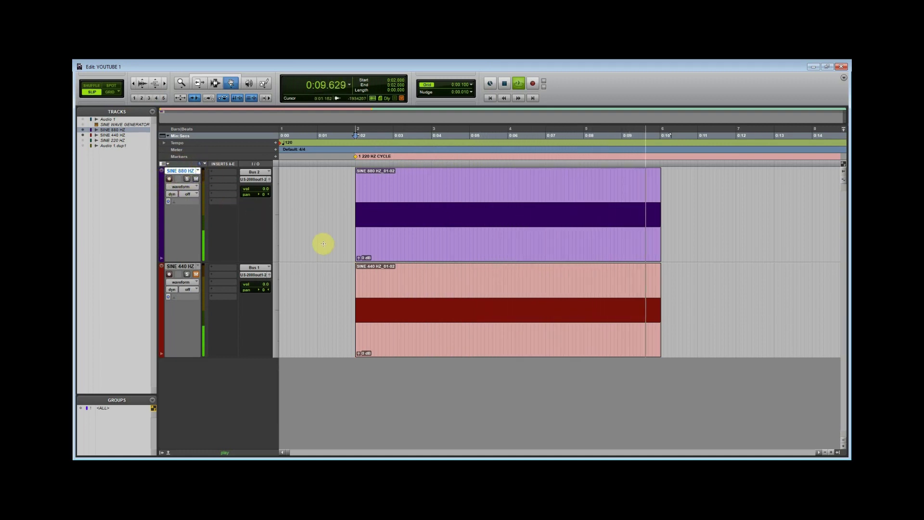
key("space")
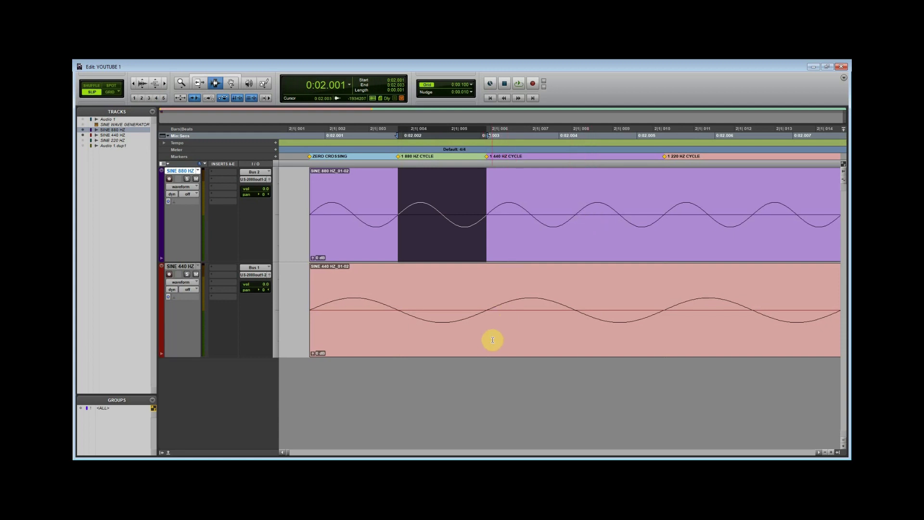
left_click(487, 310, "shift")
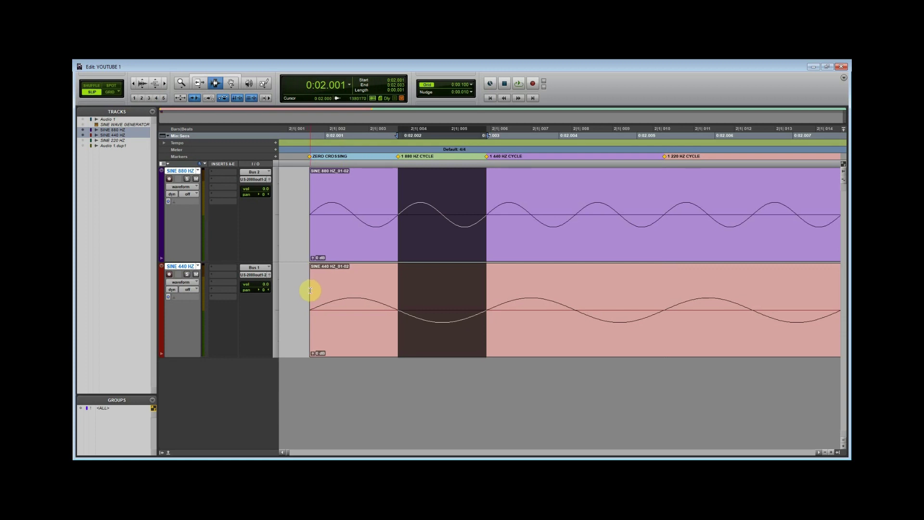
key("ctrl+shift+Tab")
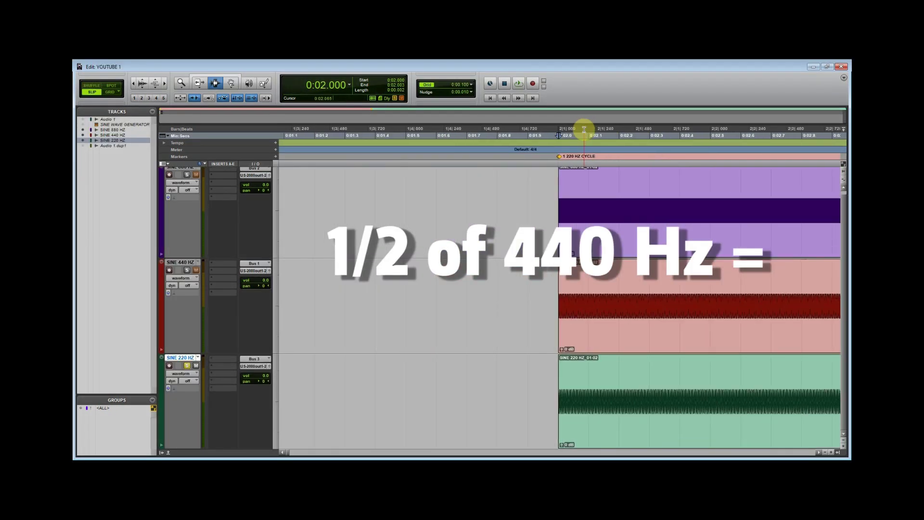
Step: Play the 880, 440 and 220 Hz clips, rezoom to see them whole, and replay from 0:02
scroll(584, 130, "down", 3)
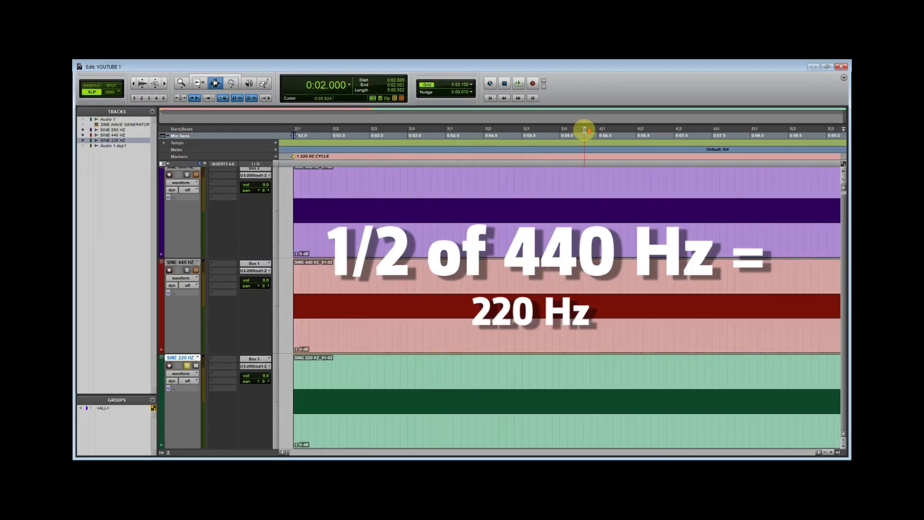
scroll(584, 130, "down", 2)
key("space")
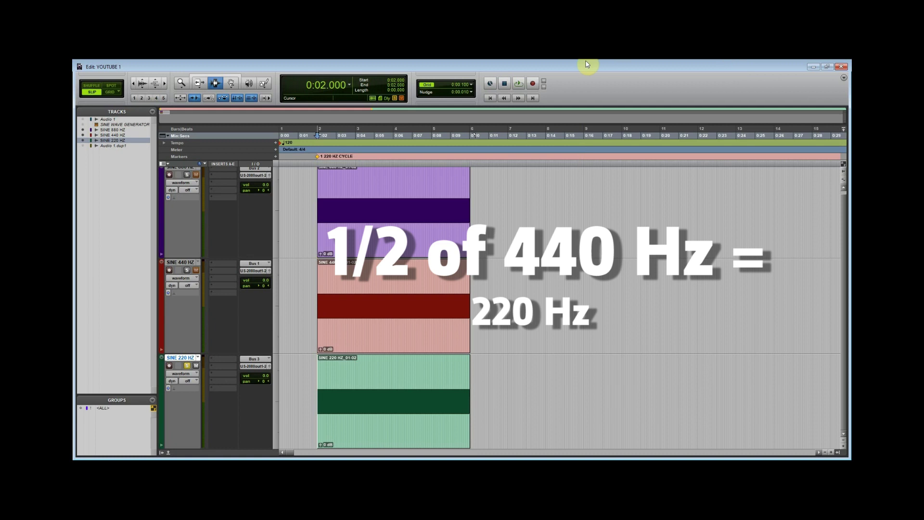
key("ctrl+]")
key("ctrl+[")
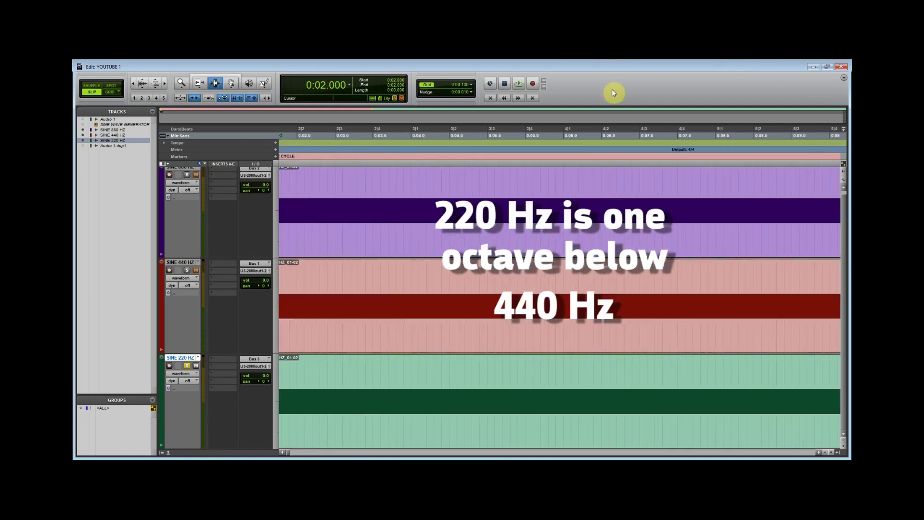
key("space")
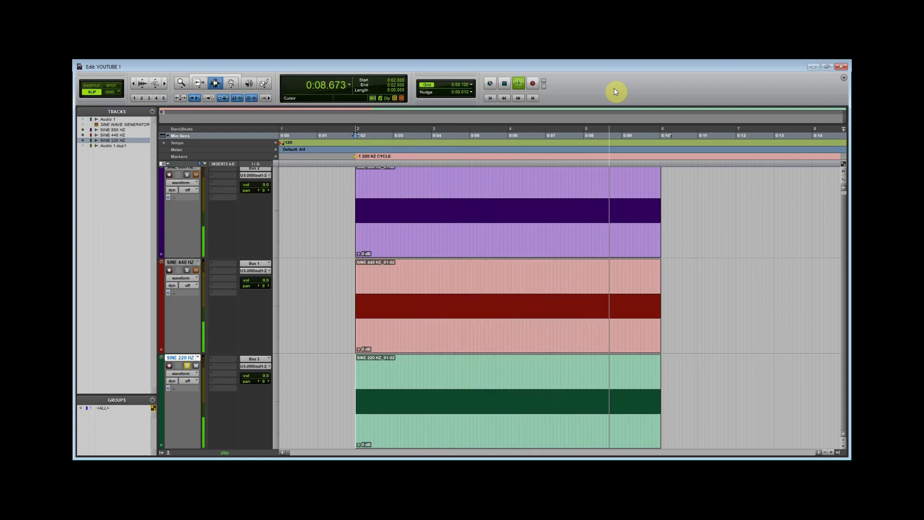
key("space")
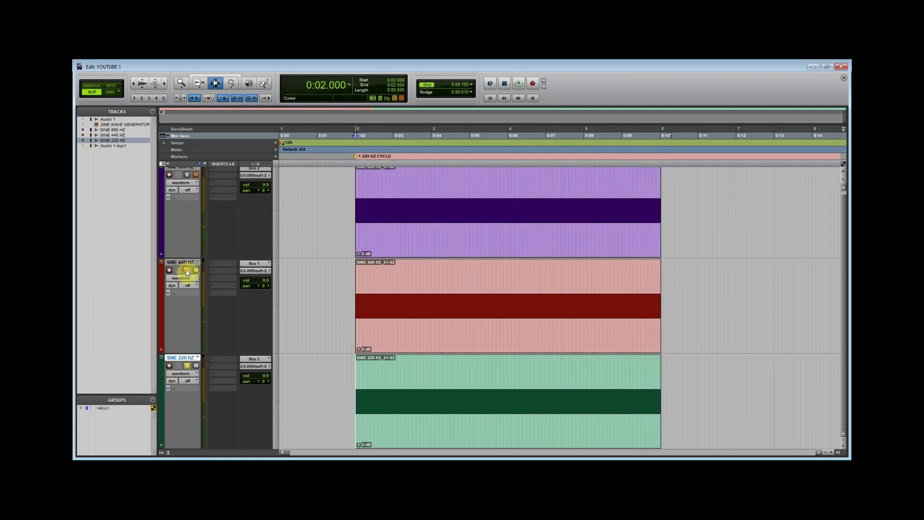
Step: Play the soloed tracks, add SINE 880 HZ to the solo, play all three, and zoom in at 0:02
key("space")
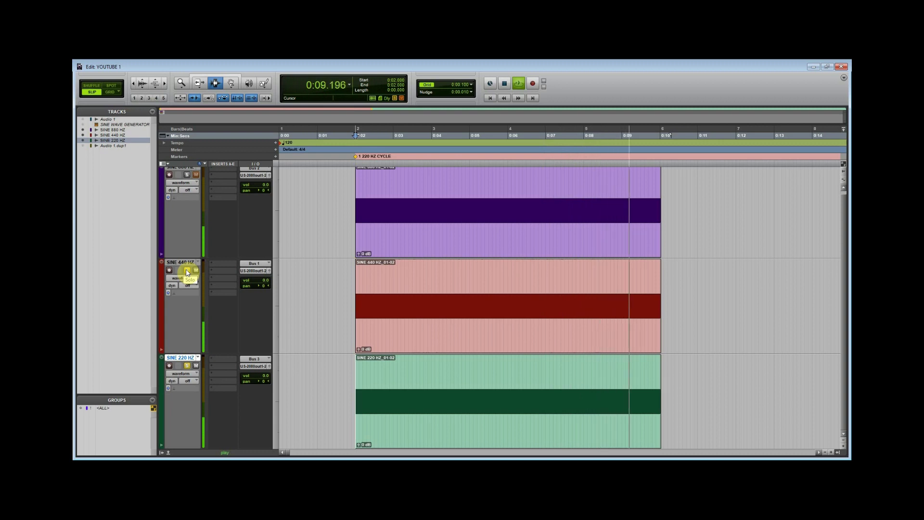
left_click(187, 174)
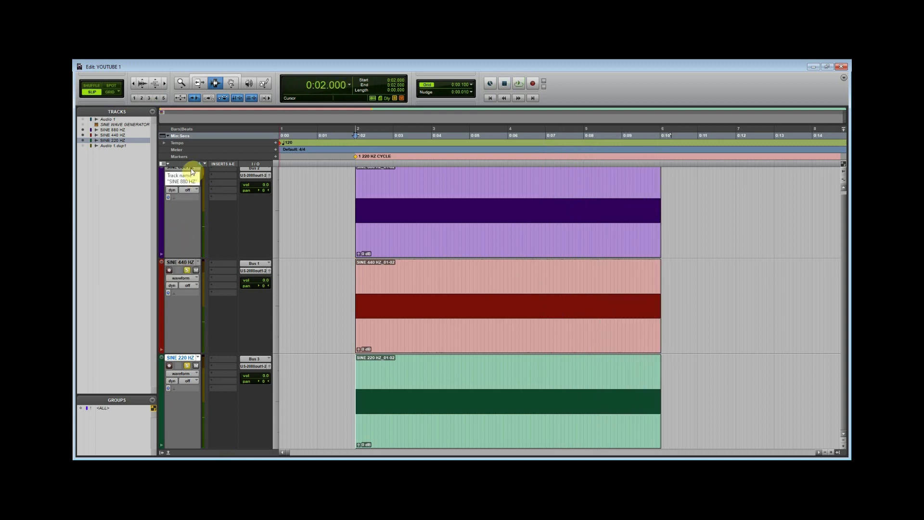
key("space")
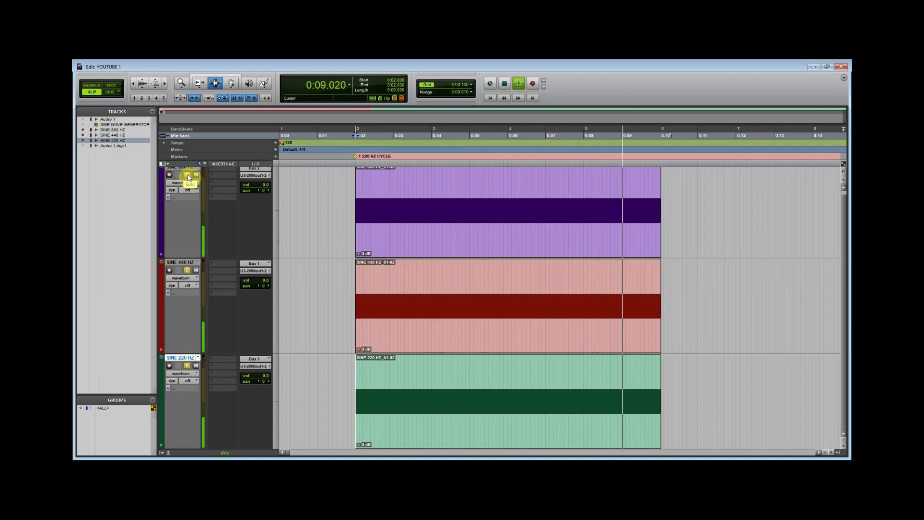
key("space")
key("ctrl+bracketright")
key("ctrl+bracketright")
key("ctrl+bracketright")
key("ctrl+bracketright")
key("ctrl+bracketright")
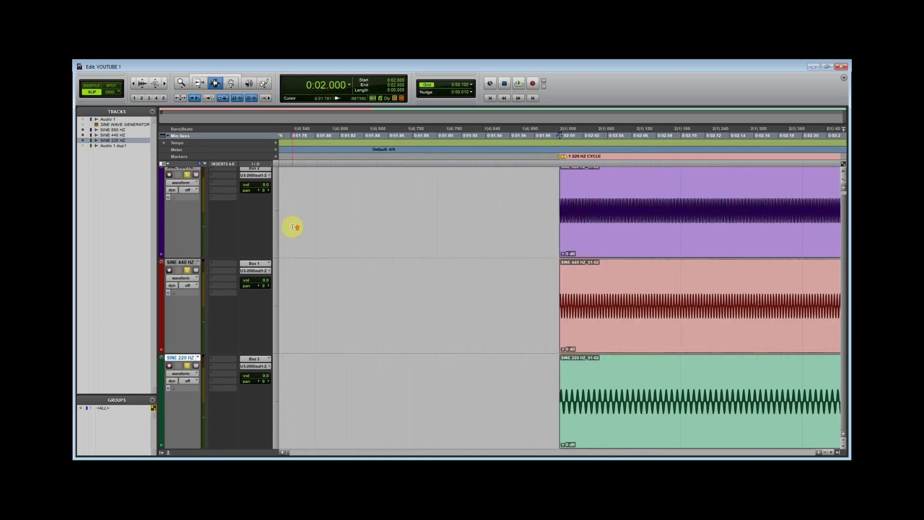
Step: Zoom in around 0:02.000 until individual sine cycles are visible
key("ctrl+bracketright")
key("ctrl+bracketright")
key("ctrl+bracketright")
key("ctrl+bracketright")
key("ctrl+bracketright")
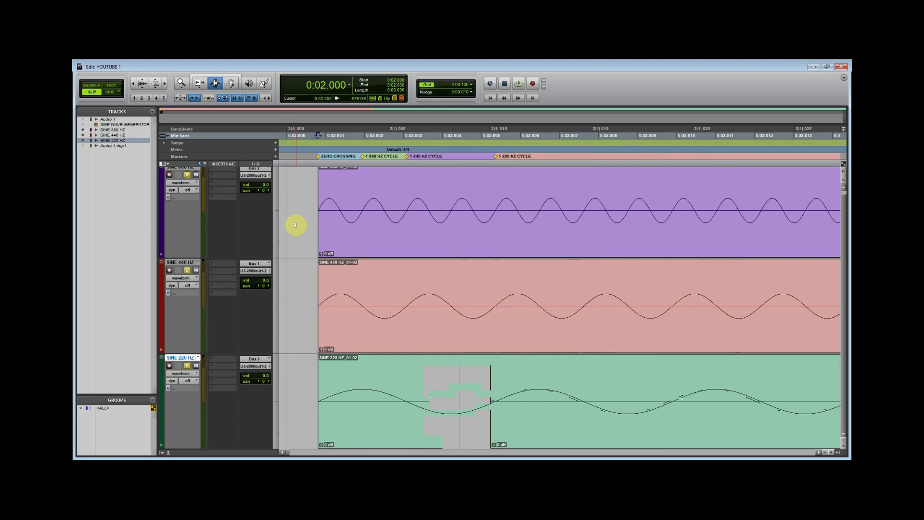
key("ctrl+bracketright")
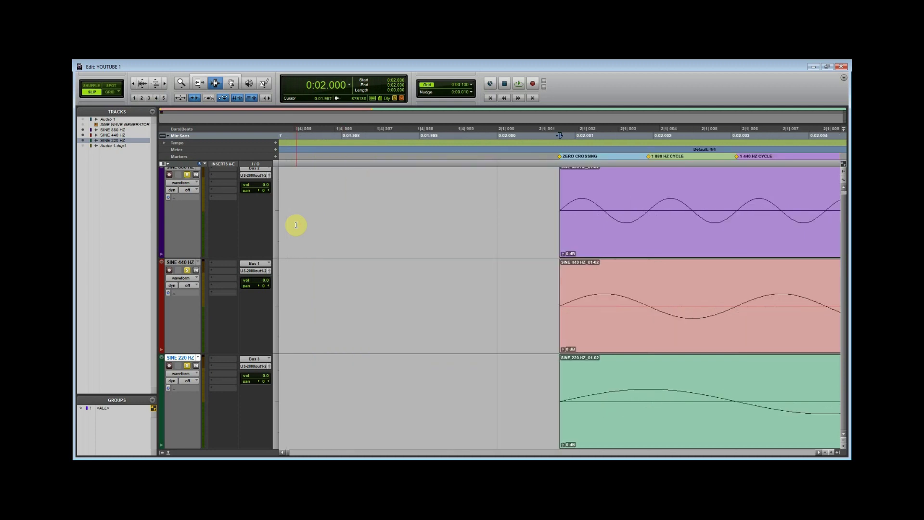
scroll(296, 225, "right", 5)
scroll(296, 225, "right", 1)
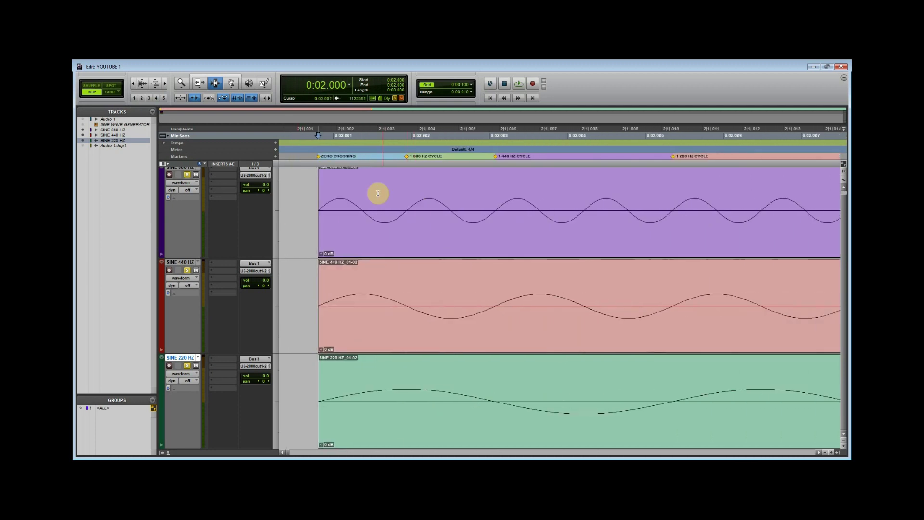
Step: Select 0:02.000–0:02.001 on SINE 220 HZ, extending to SINE 880 HZ and the 1 440 HZ CYCLE marker
left_click_drag(318, 135, 407, 135)
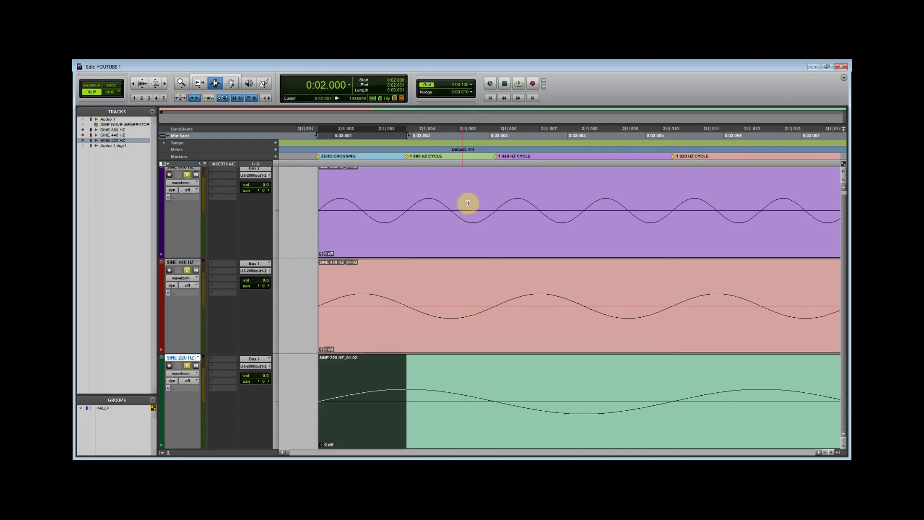
left_click(380, 200, "shift")
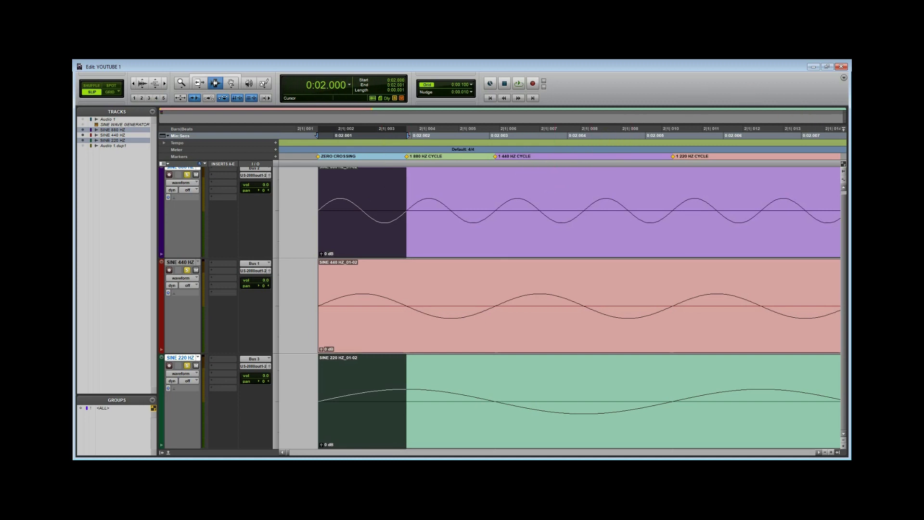
key("shift+Tab")
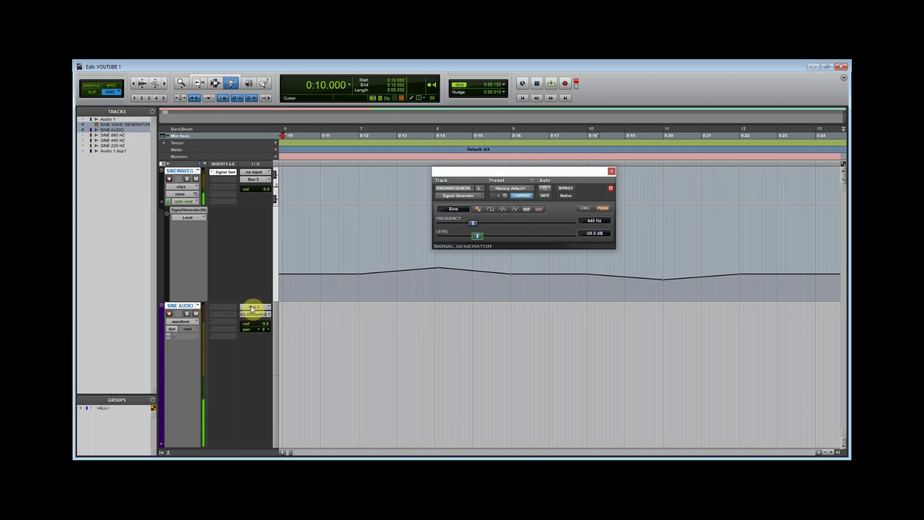
Step: Record the automated 440 Hz generator onto SINE AUDIO as the SINE AUDIO_01 clip
key("ctrl+space")
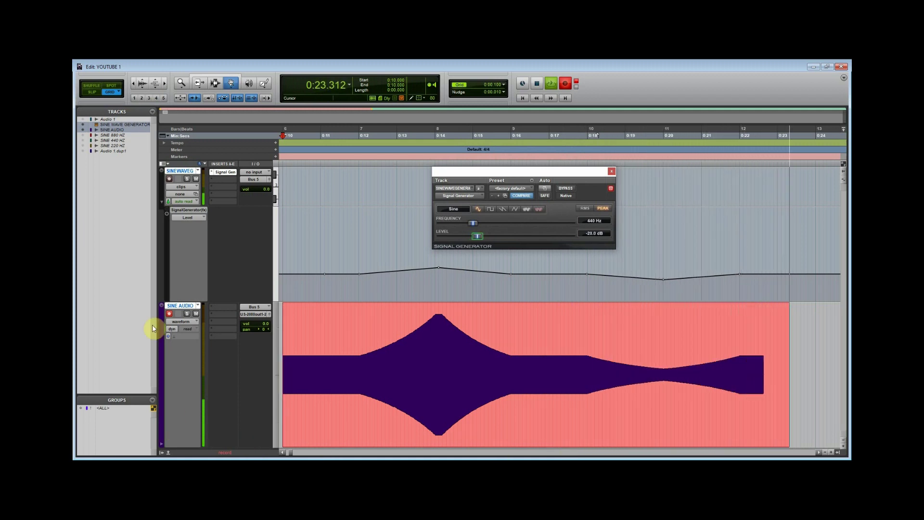
left_click(196, 312)
key("space")
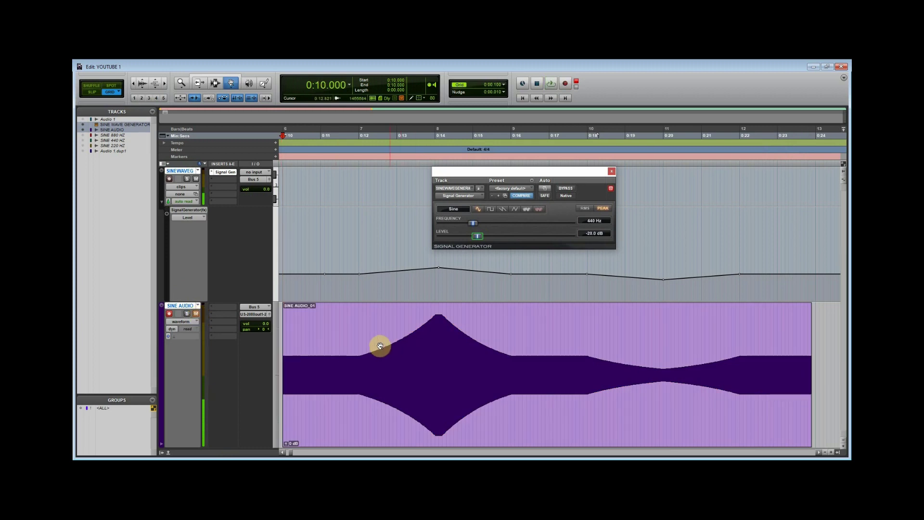
Step: Select 0:11.200–0:11.700 of the recorded clip and zoom in on it
key("F7")
left_click_drag(328, 353, 354, 356)
key("ctrl+]")
key("ctrl+]")
key("ctrl+]")
key("ctrl+]")
key("ctrl+]")
key("ctrl+]")
key("ctrl+]")
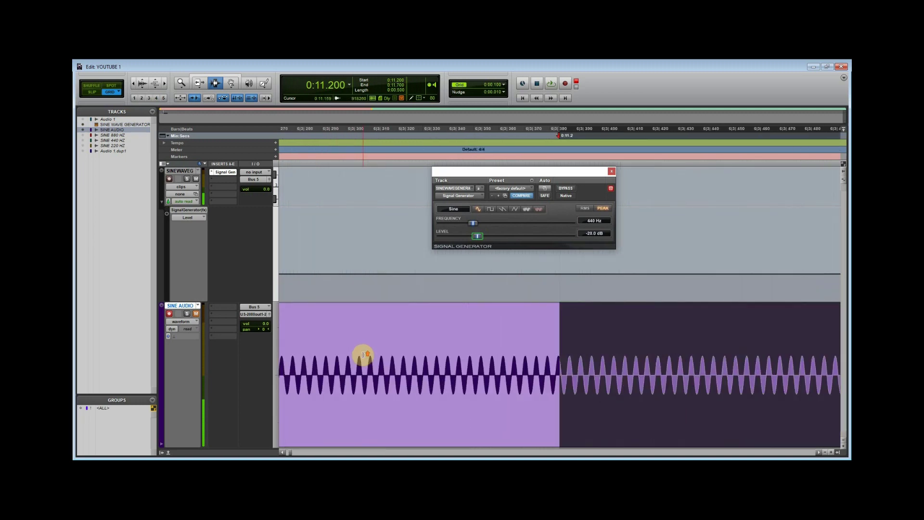
Step: Select 0:13.700–0:14.300 on the SINE AUDIO clip at its loudest swell
key("ctrl+]")
key("ctrl+]")
key("ctrl+]")
key("ctrl+]")
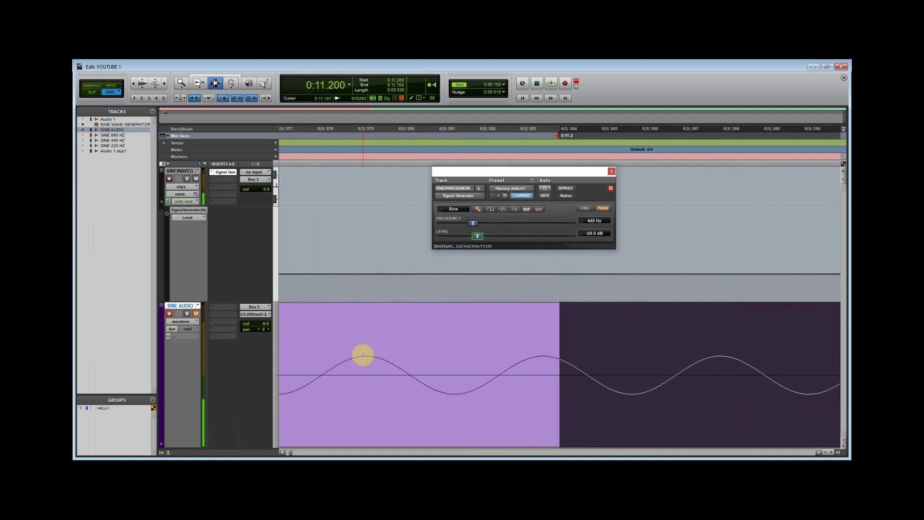
key("ctrl+[")
key("ctrl+[")
key("ctrl+[")
key("ctrl+[")
key("ctrl+[")
key("ctrl+[")
key("ctrl+[")
key("ctrl+[")
key("ctrl+[")
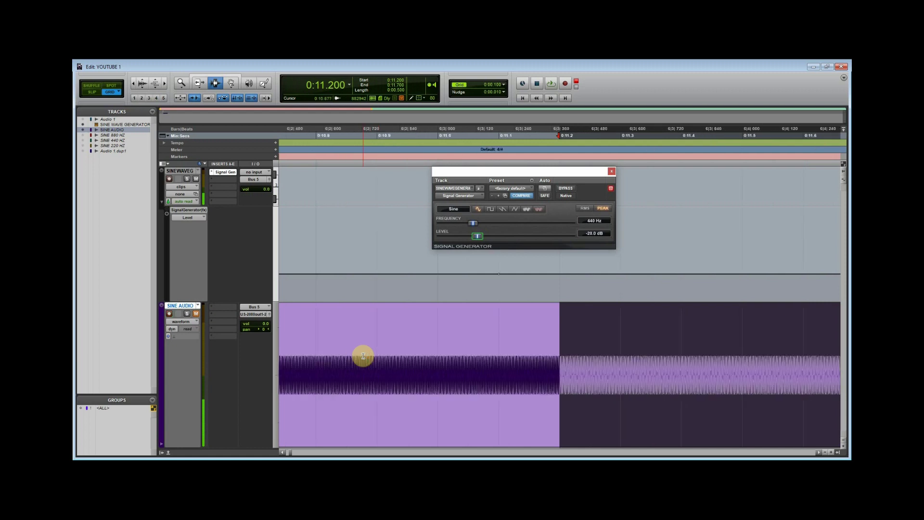
scroll(364, 357, "right", 6)
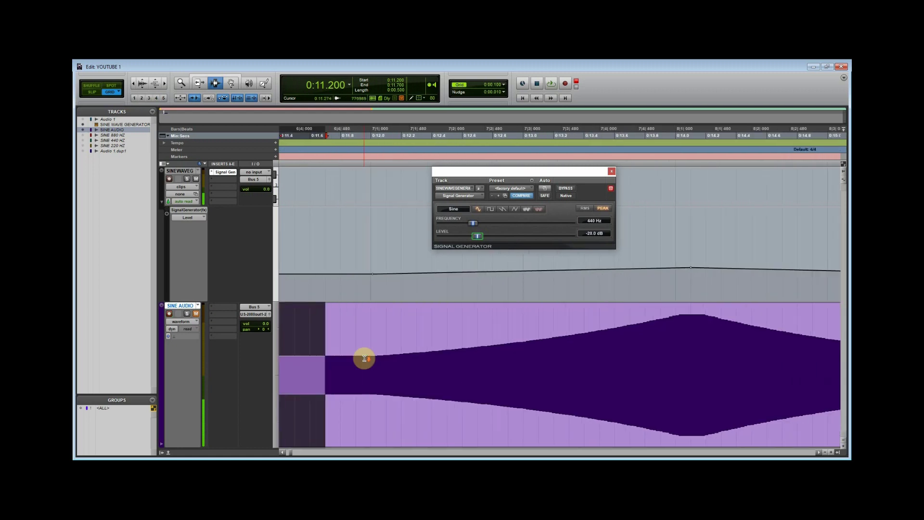
left_click_drag(602, 342, 687, 340)
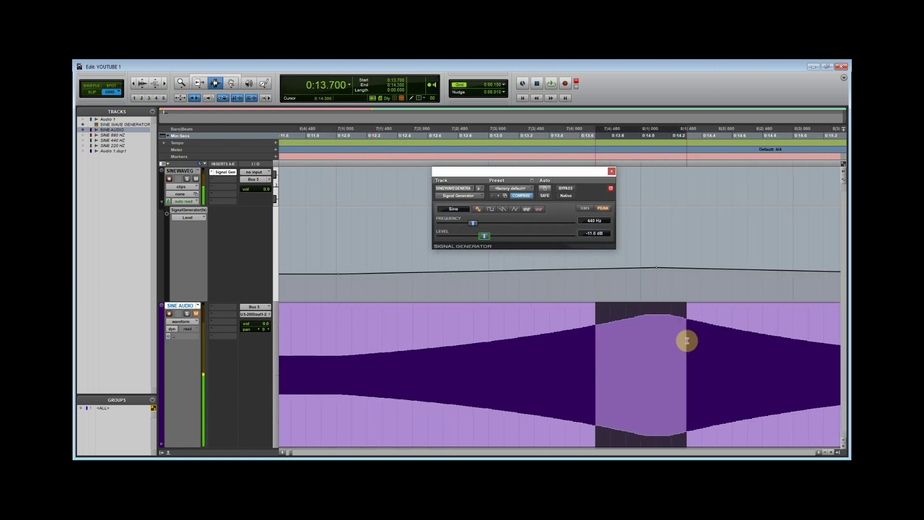